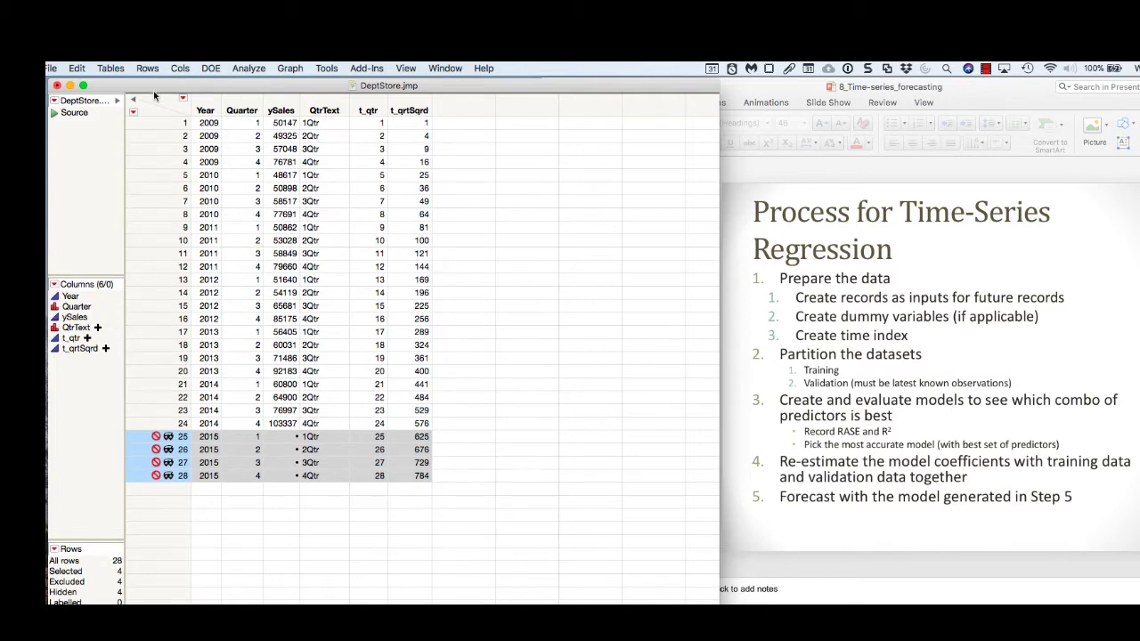
# In Graph Builder, chart ySales against t_qtr as a connected line of quarterly sales.
pyautogui.click(288, 70)
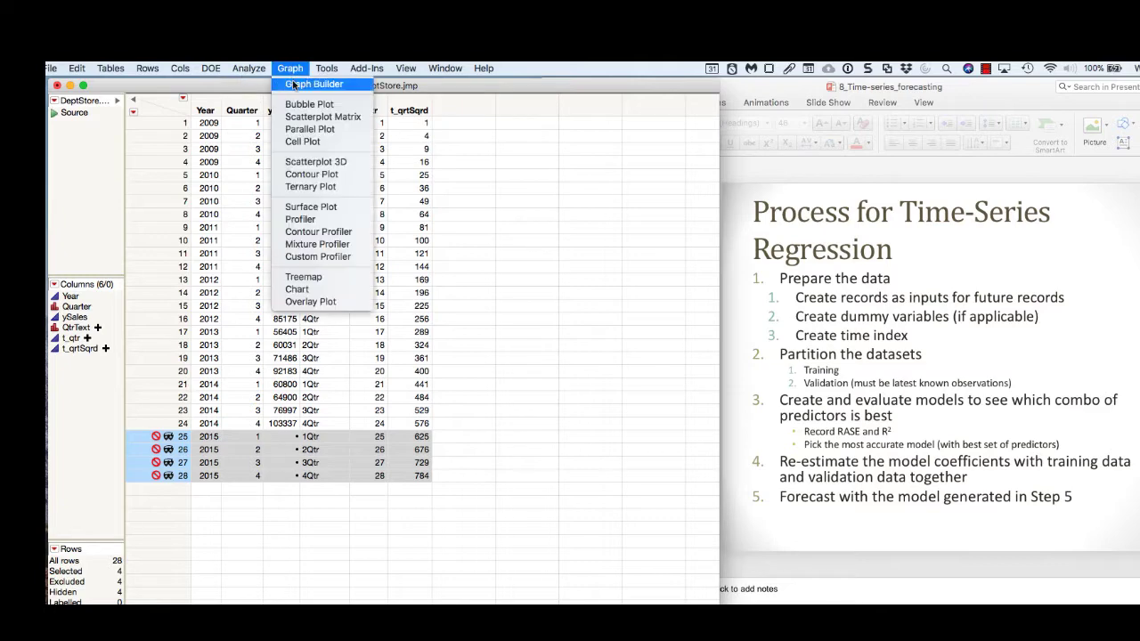
pyautogui.click(294, 85)
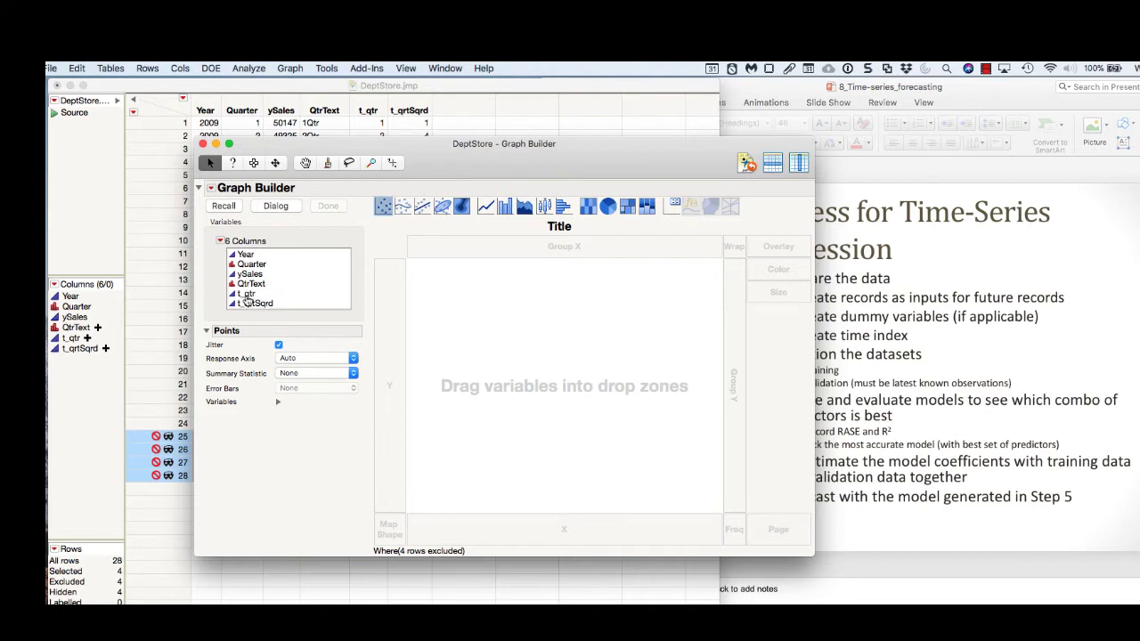
pyautogui.moveTo(246, 294); pyautogui.dragTo(508, 532)
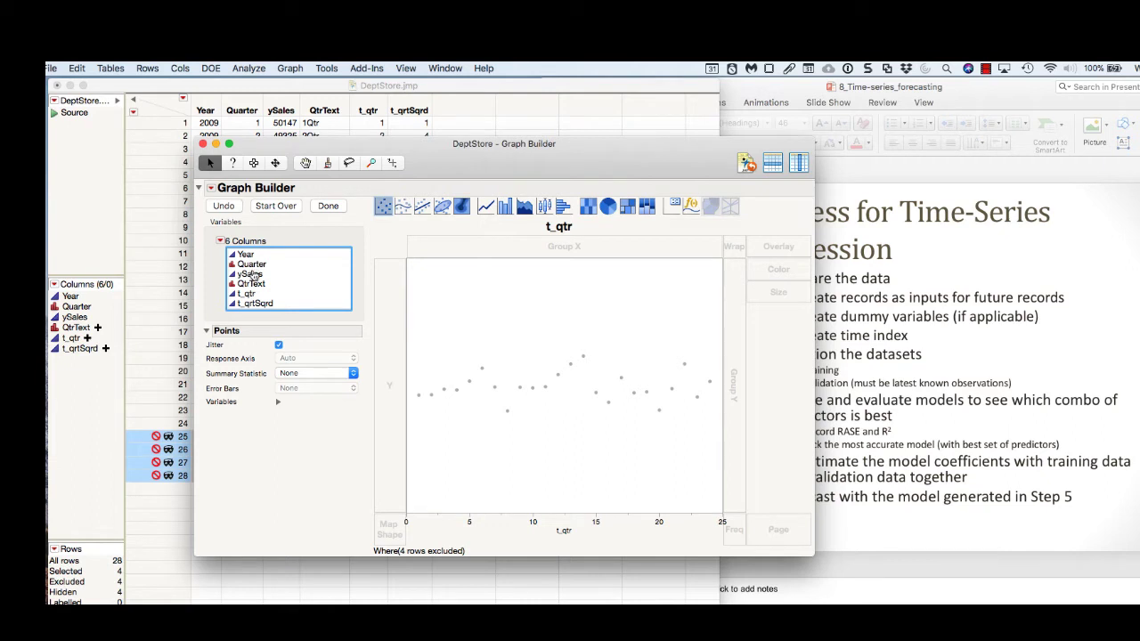
pyautogui.moveTo(252, 276); pyautogui.dragTo(389, 381)
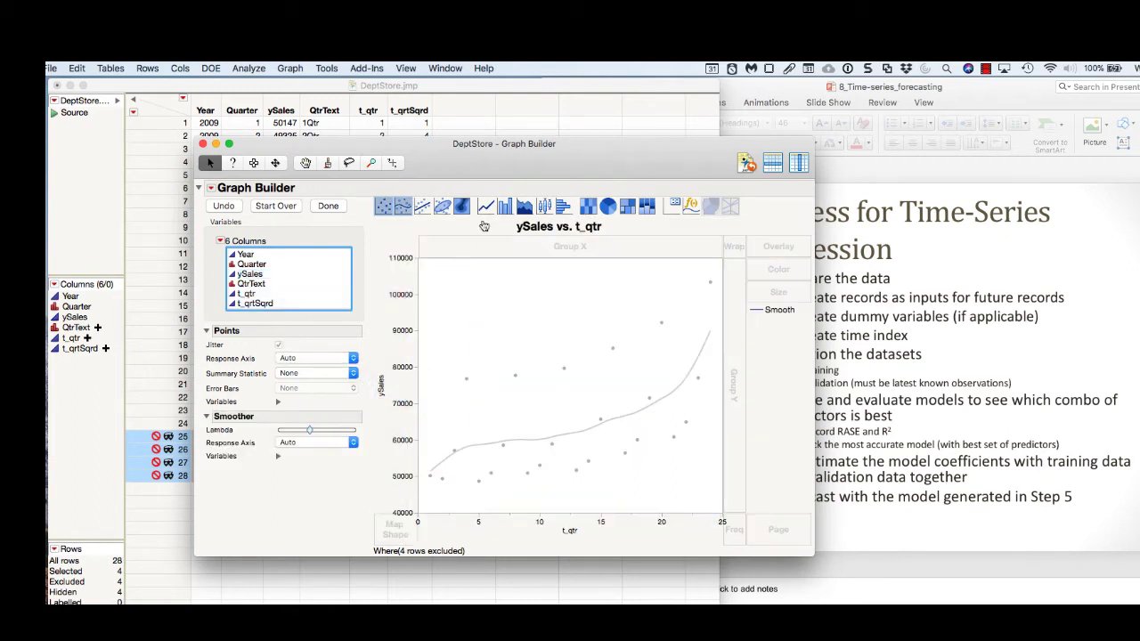
pyautogui.click(486, 207)
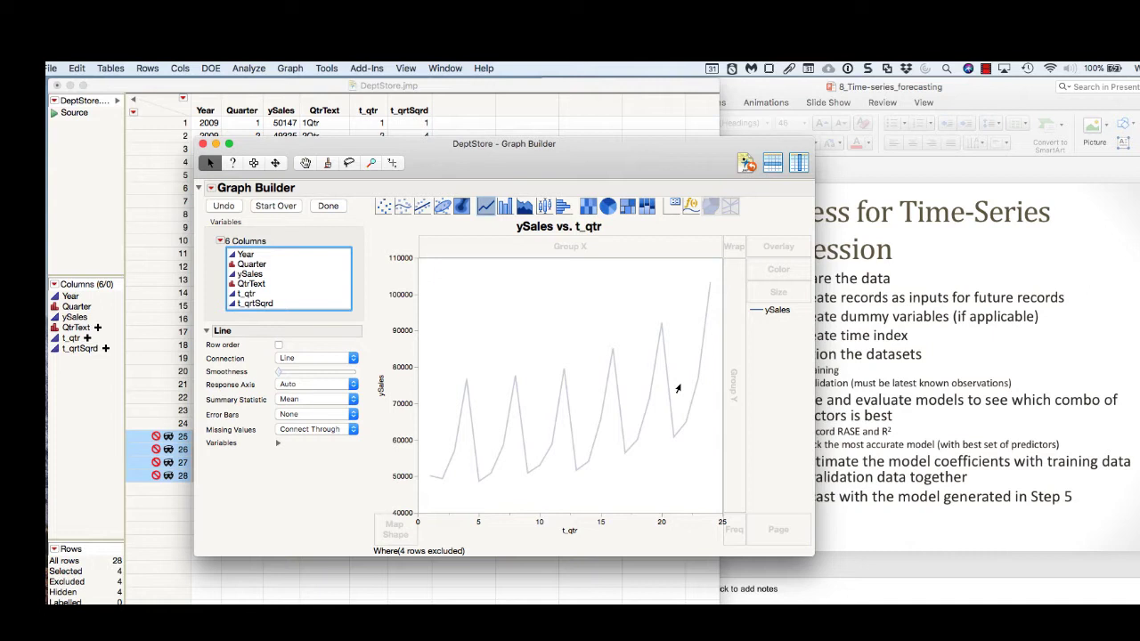
# Add a line of fit to the ySales chart and display its R² value.
pyautogui.rightClick(647, 394)
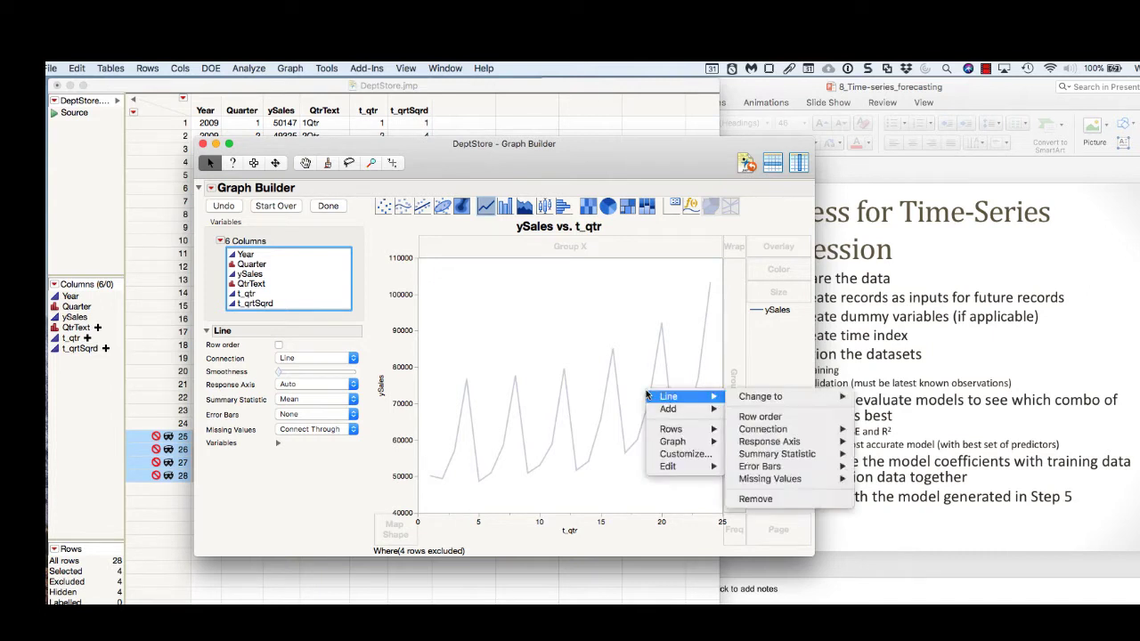
pyautogui.moveTo(659, 409)
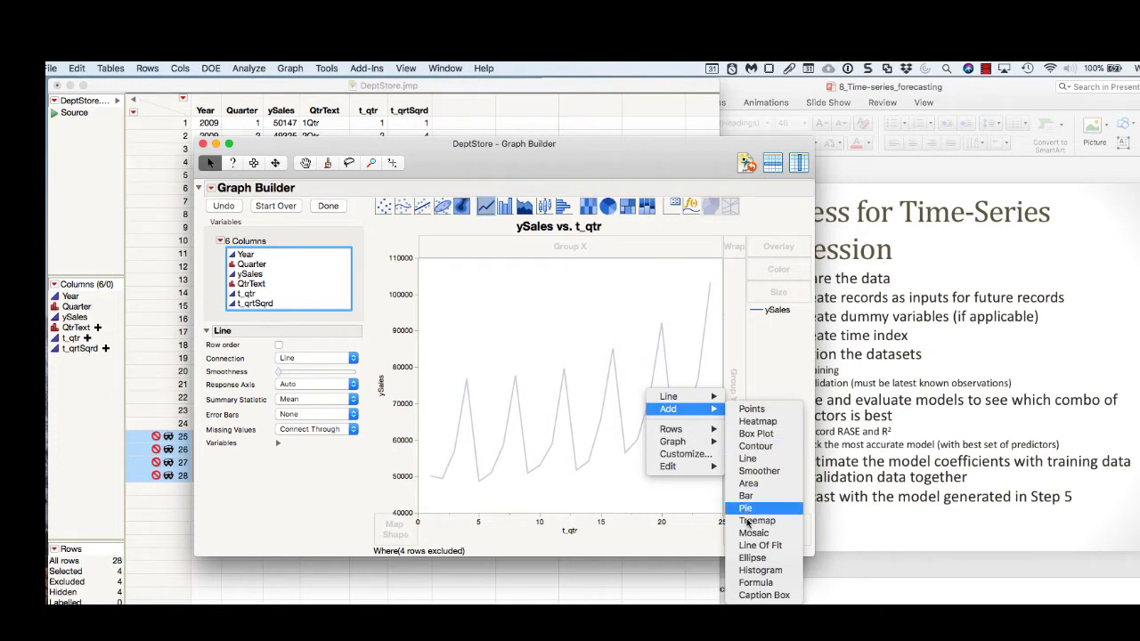
pyautogui.click(749, 546)
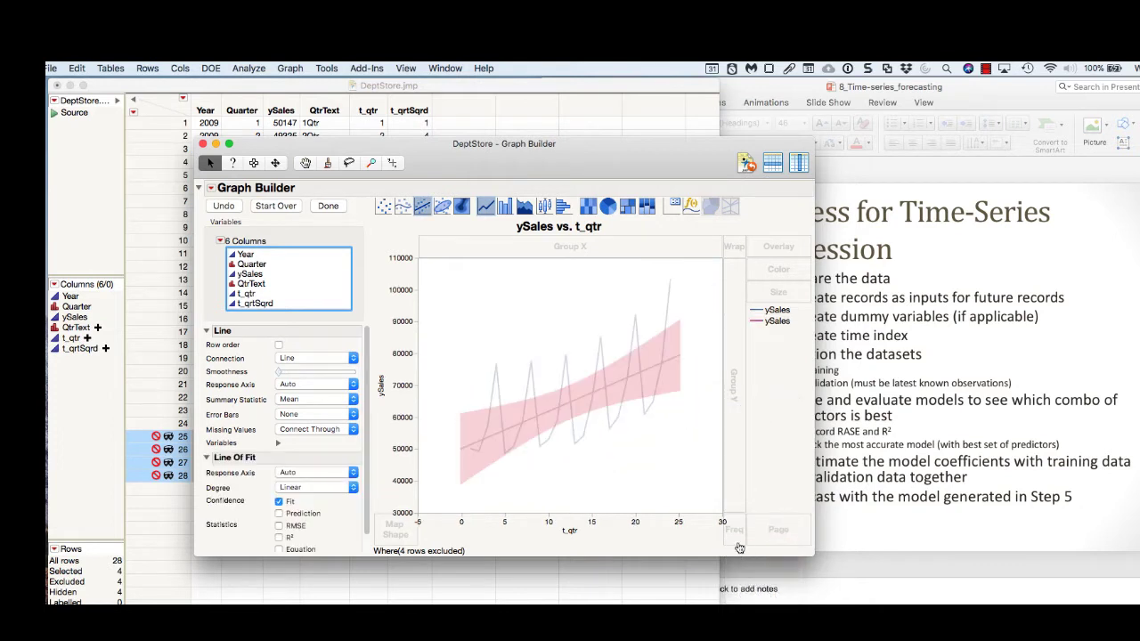
pyautogui.rightClick(602, 391)
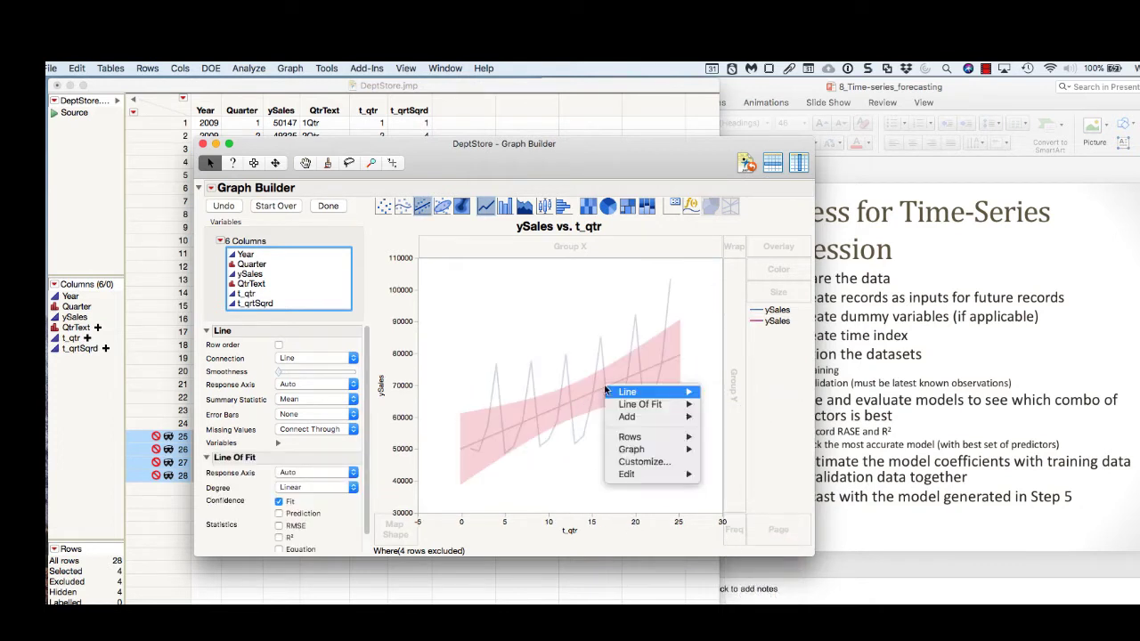
pyautogui.moveTo(623, 405)
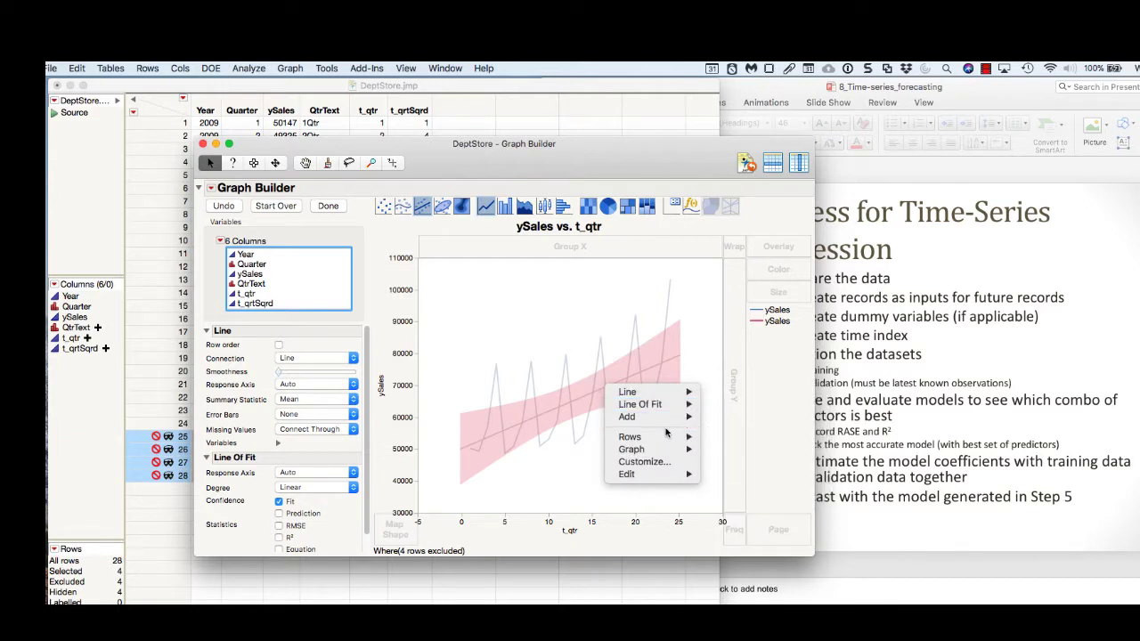
pyautogui.click(719, 488)
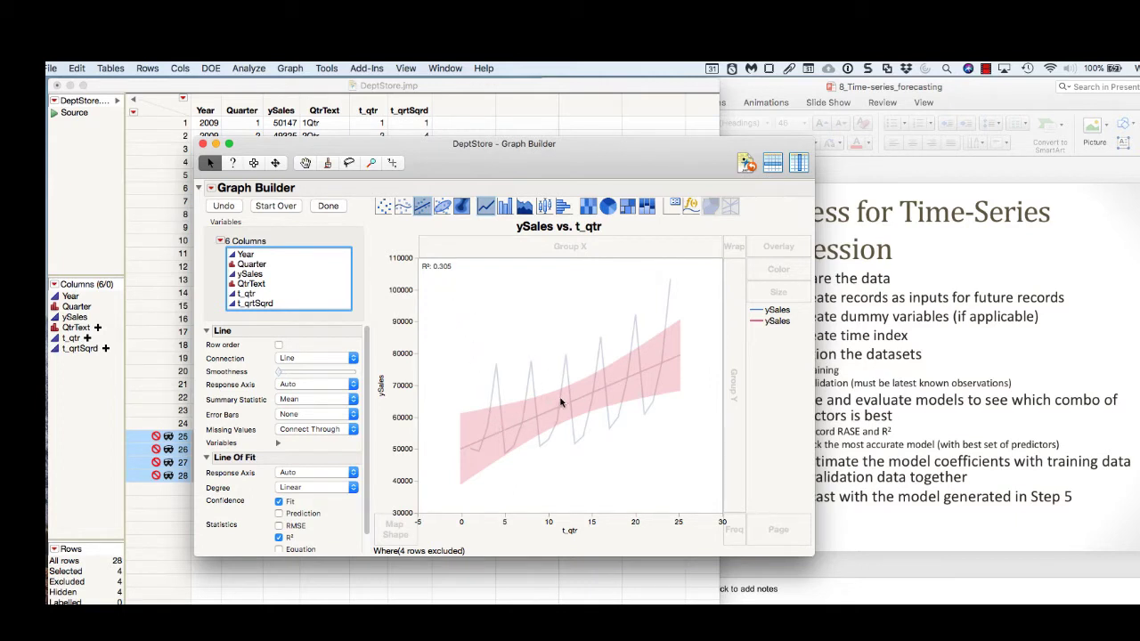
# Change the line of fit to Quadratic degree, raising R² to 0.340.
pyautogui.rightClick(560, 402)
pyautogui.moveTo(569, 406)
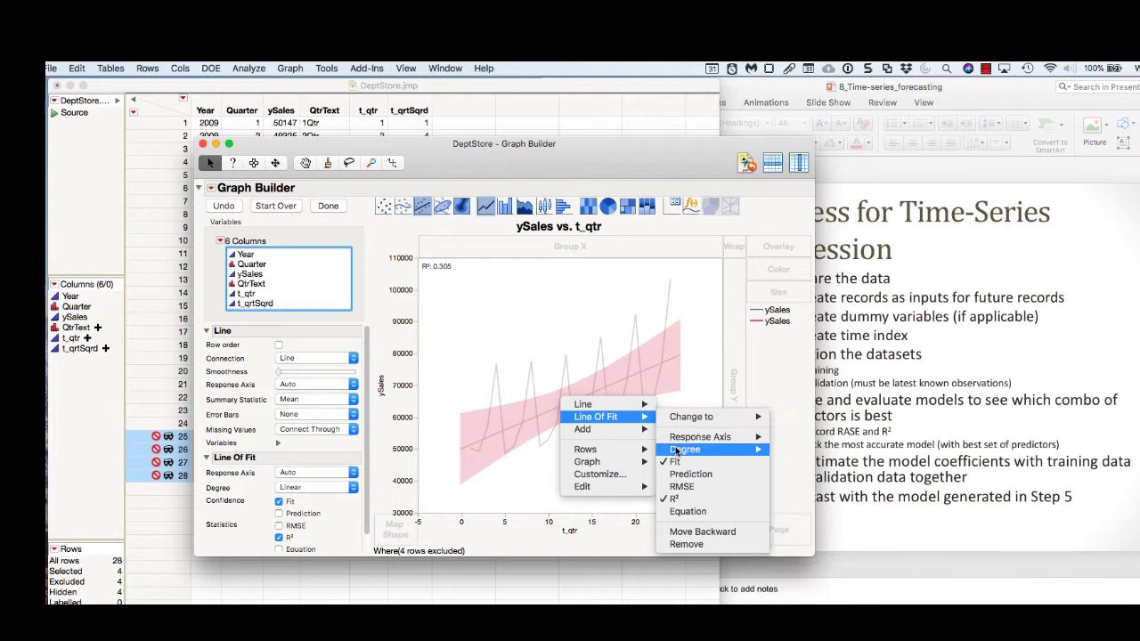
pyautogui.moveTo(678, 451)
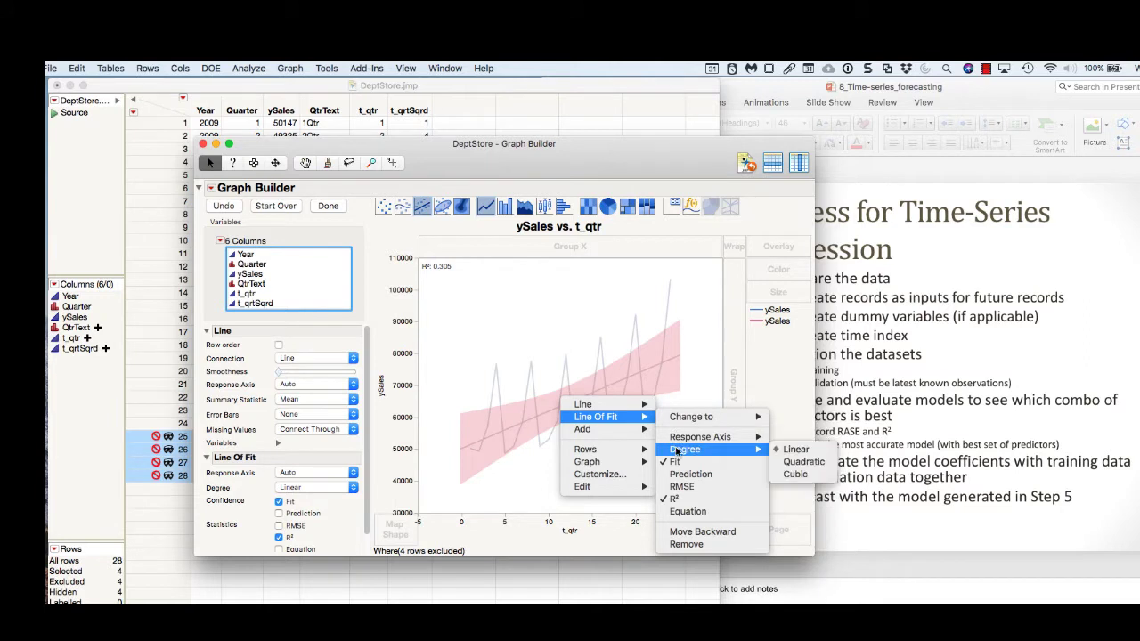
pyautogui.click(786, 462)
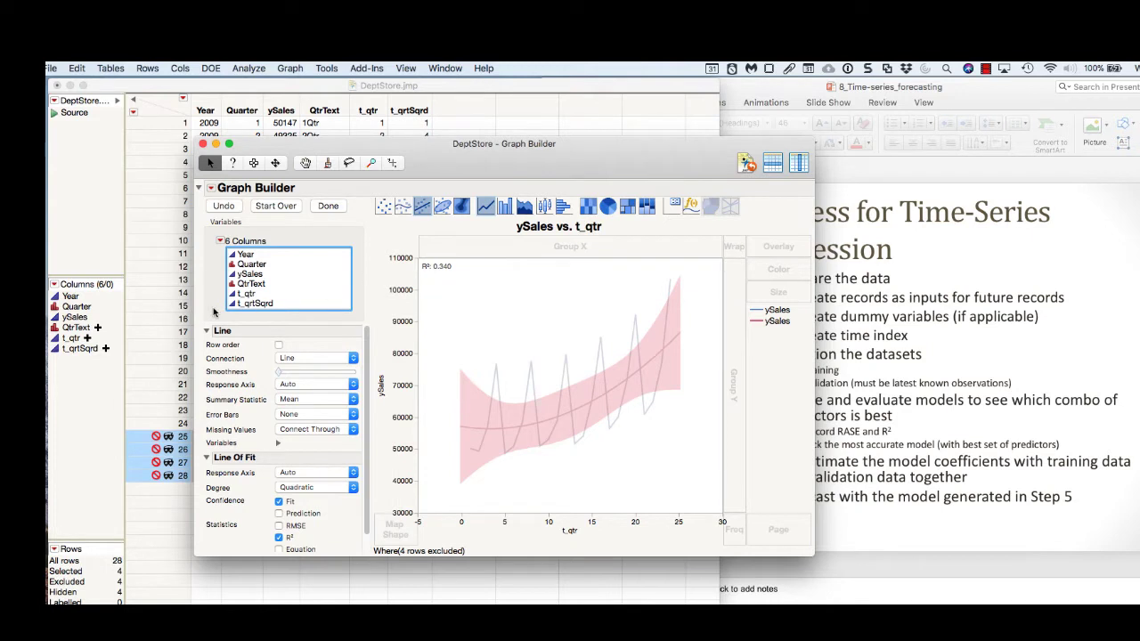
# Widen the Graph Builder window slightly, then close it to return to DeptStore.jmp.
pyautogui.moveTo(193, 318); pyautogui.dragTo(125, 318)
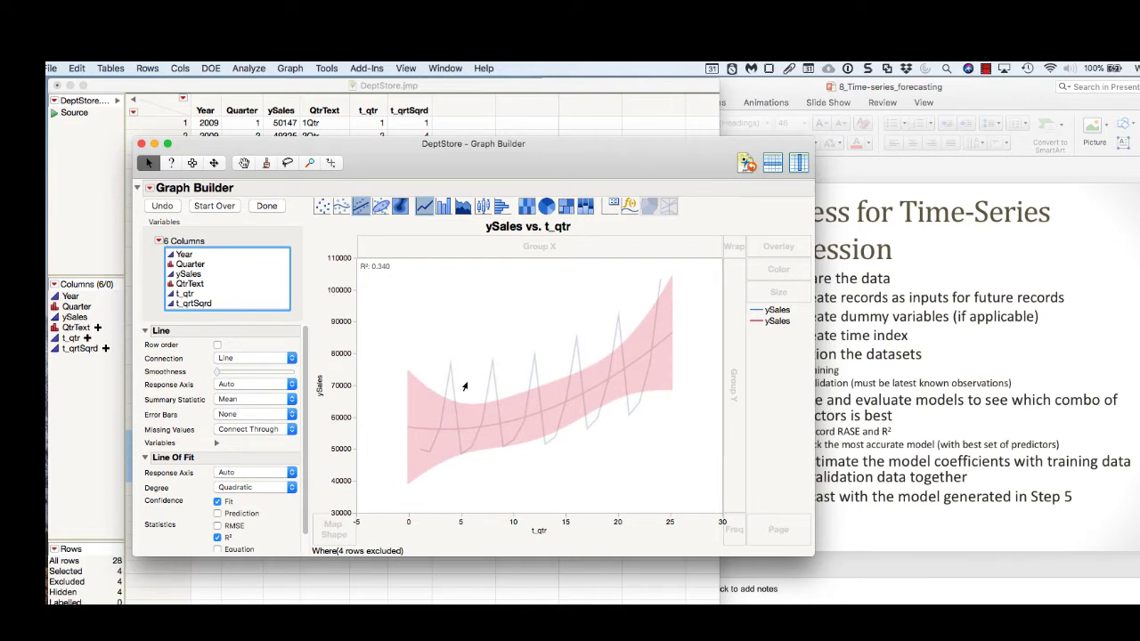
pyautogui.press('super+w')
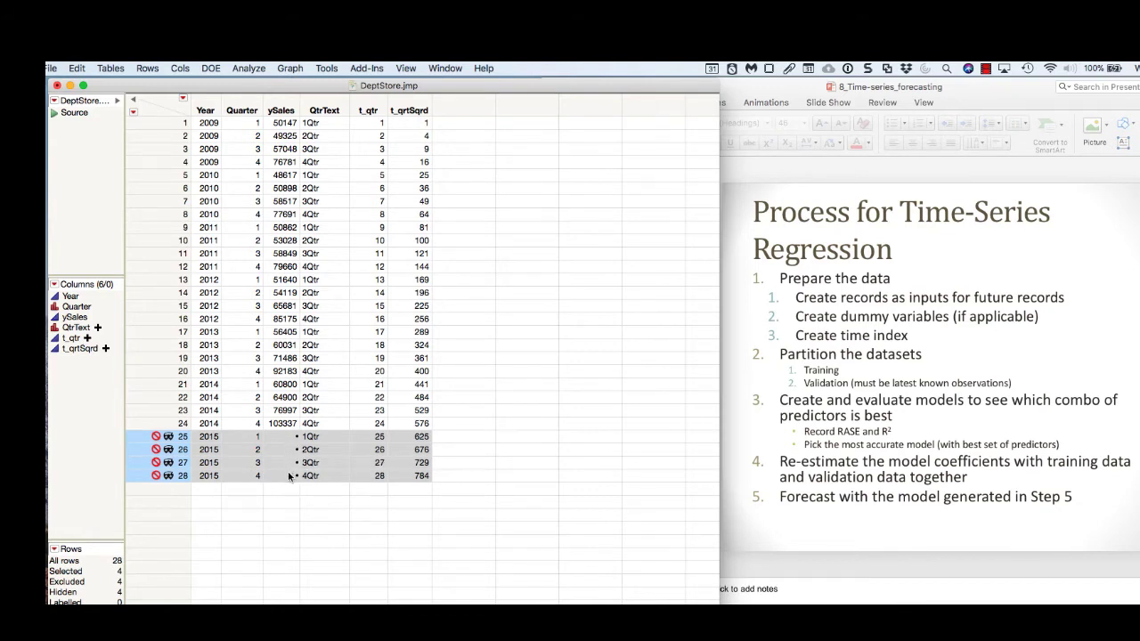
pyautogui.rightClick(149, 438)
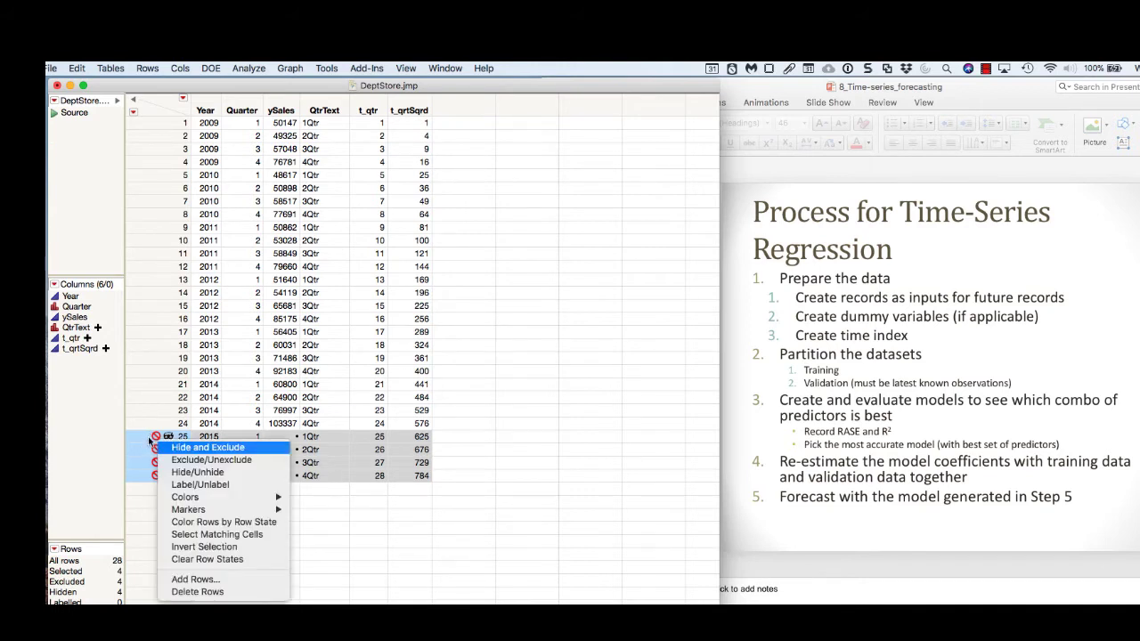
pyautogui.click(147, 436)
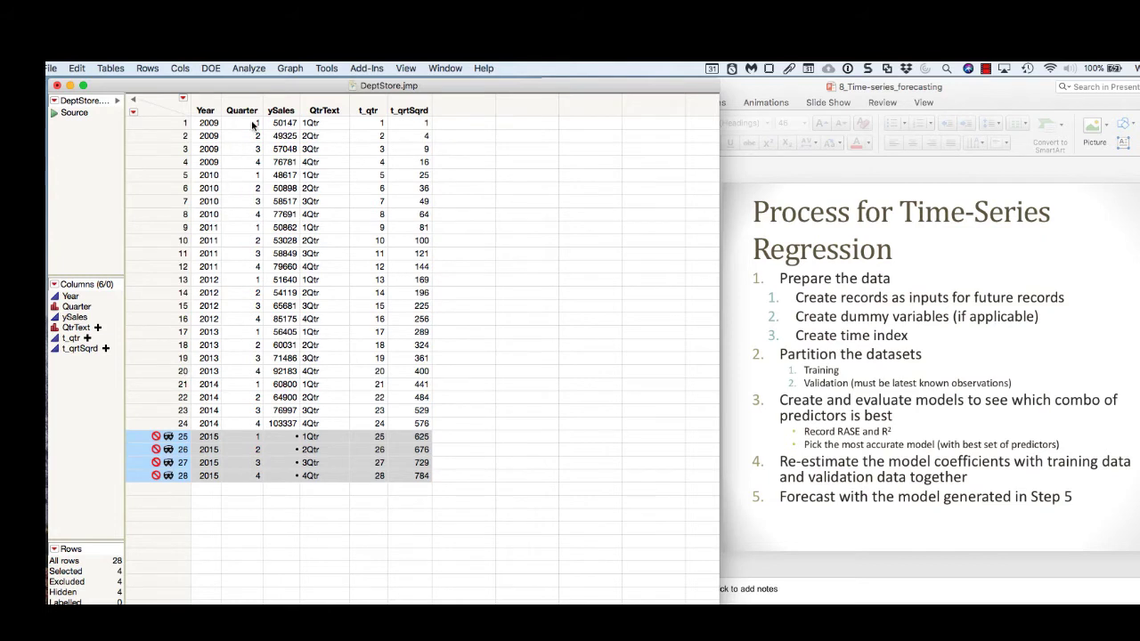
# Open Make Validation Column, then switch to Excel to check 20/24 = 0.833 and 4/24 = 0.167.
pyautogui.click(249, 71)
pyautogui.moveTo(312, 169)
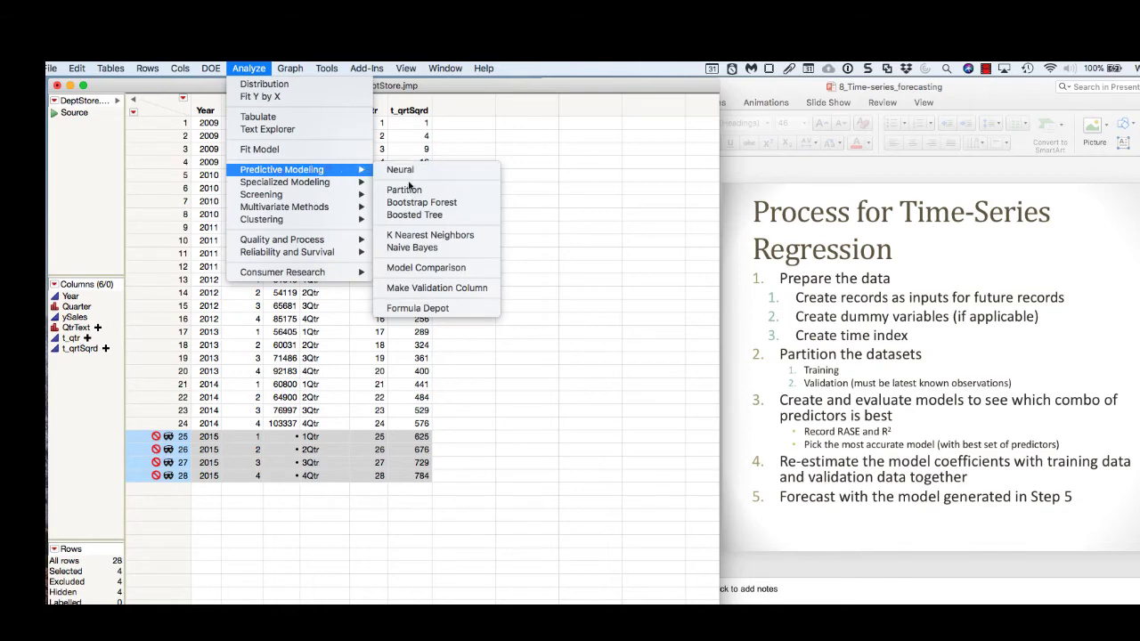
pyautogui.click(406, 288)
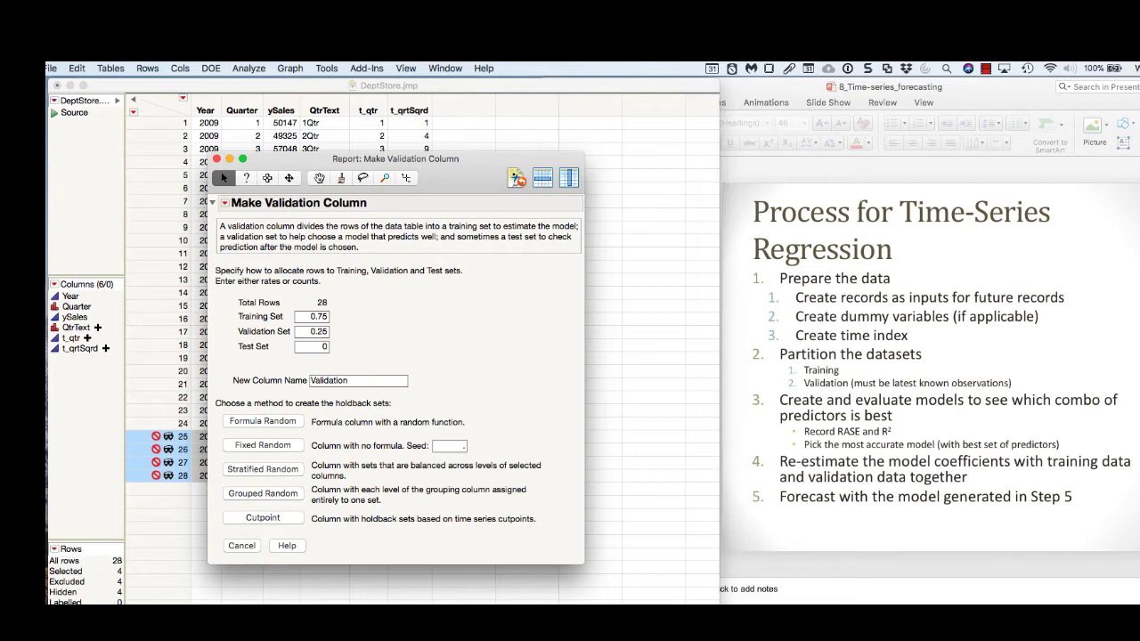
pyautogui.press('super+Tab')
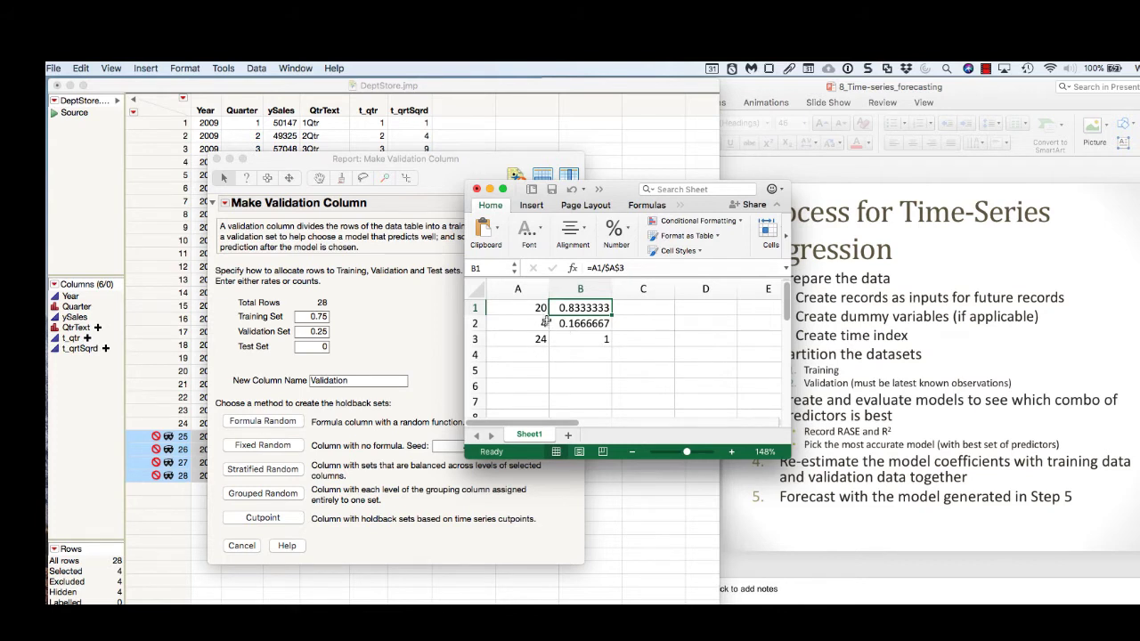
# Set the training proportion to .8333 and the validation proportion to .16666.
pyautogui.click(329, 318)
pyautogui.doubleClick(326, 317)
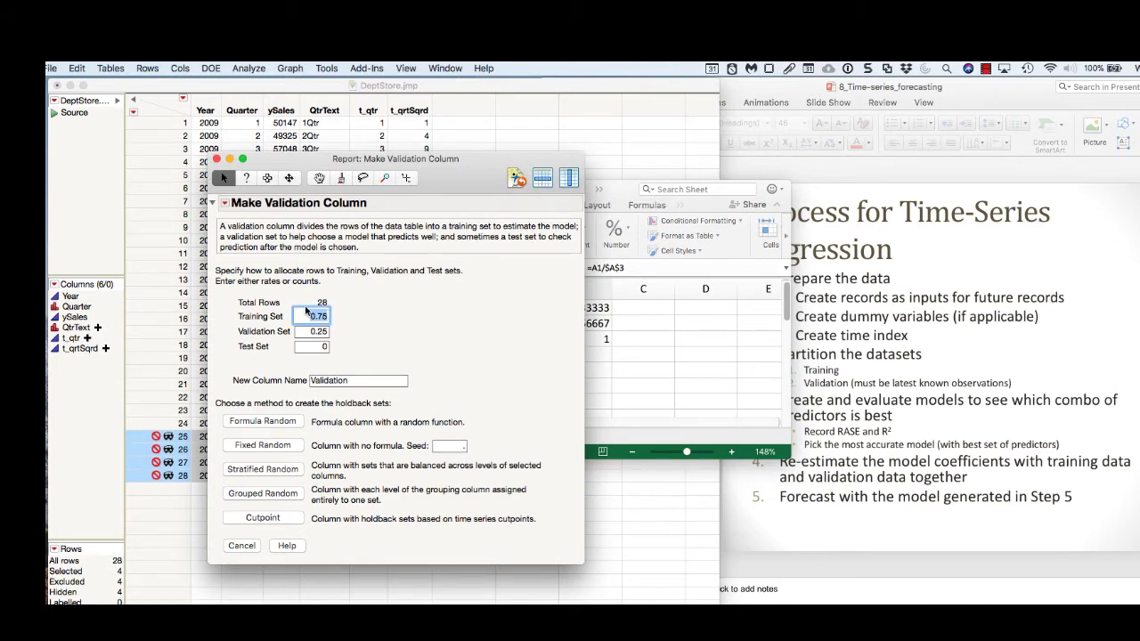
pyautogui.write('.8333')
pyautogui.moveTo(444, 176); pyautogui.dragTo(388, 175)
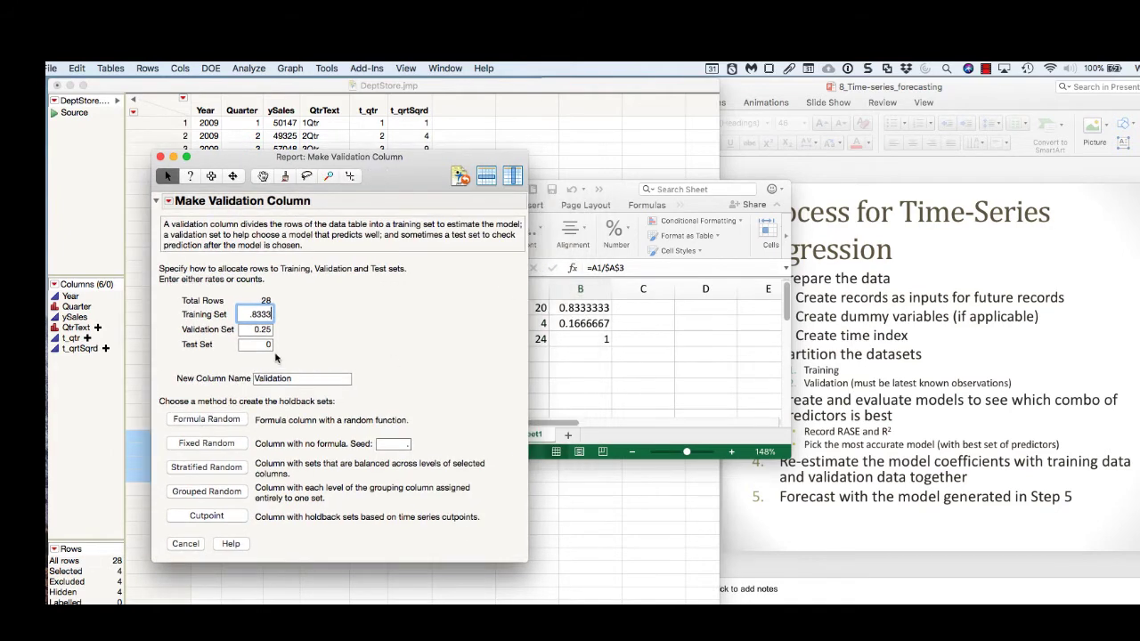
pyautogui.doubleClick(254, 332)
pyautogui.write('.16666')
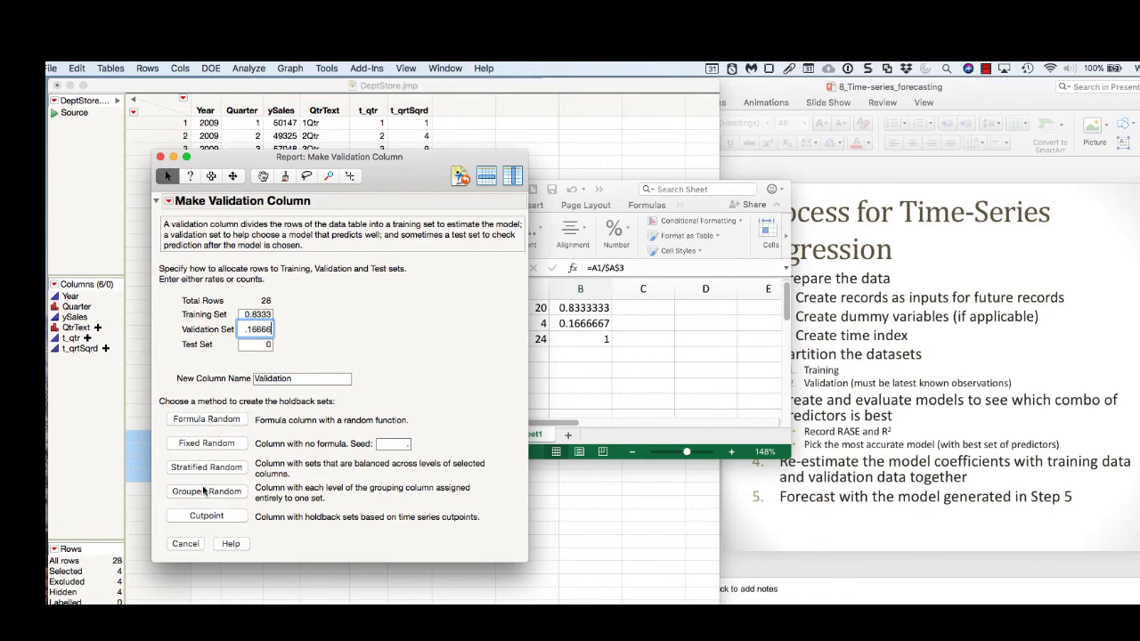
# Split by time-series cutpoint on t_qtr, so validation begins at t_qtr 21.
pyautogui.click(204, 518)
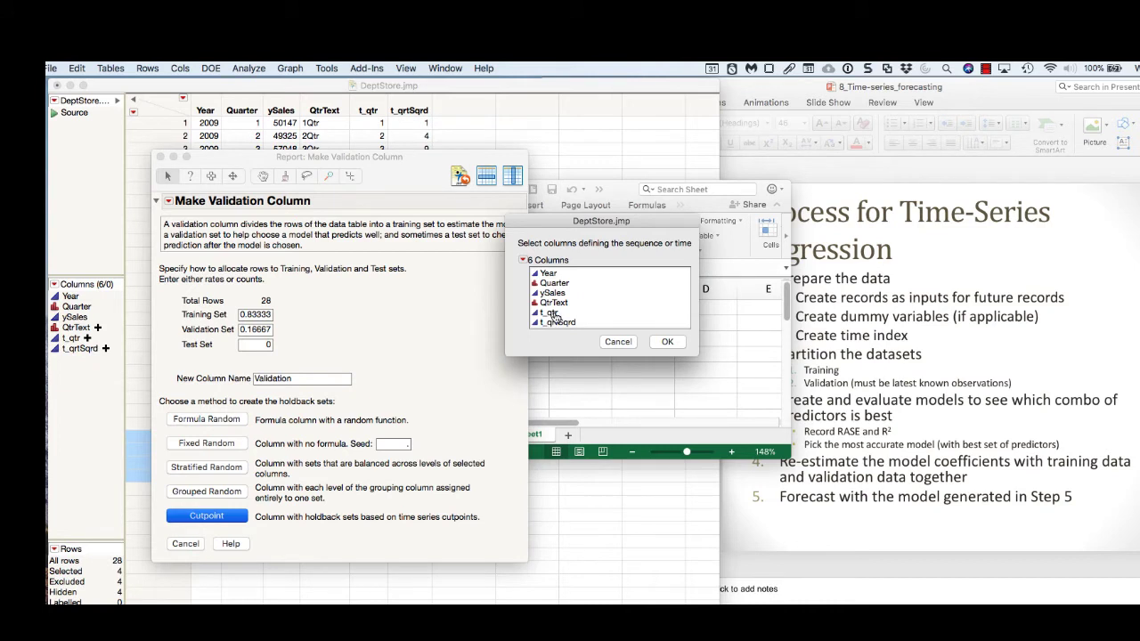
pyautogui.click(554, 316)
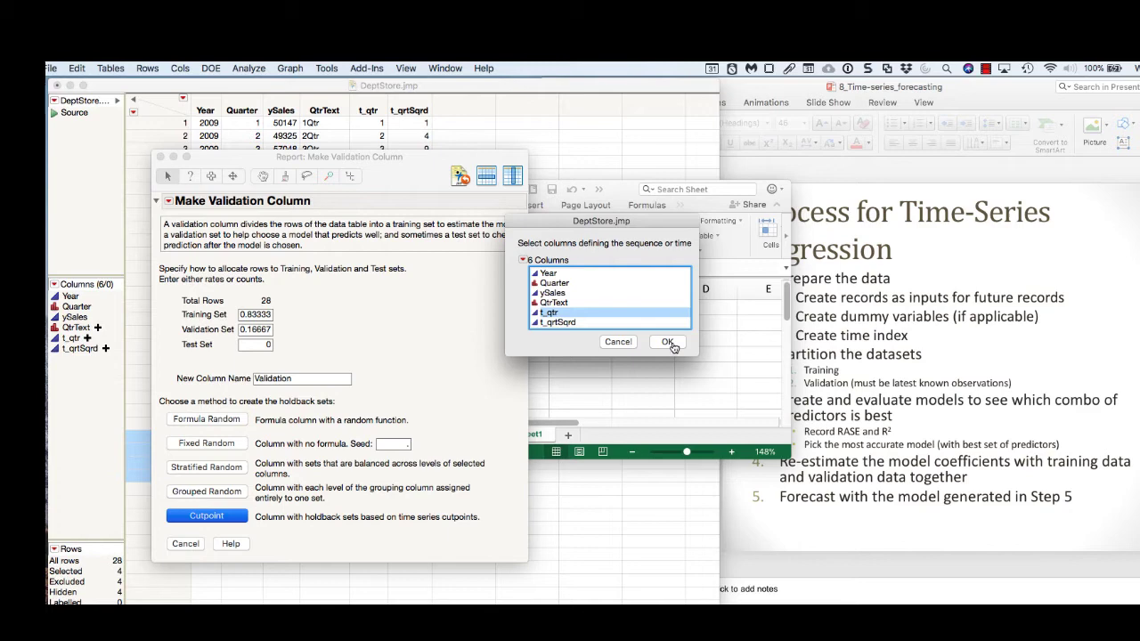
pyautogui.click(672, 345)
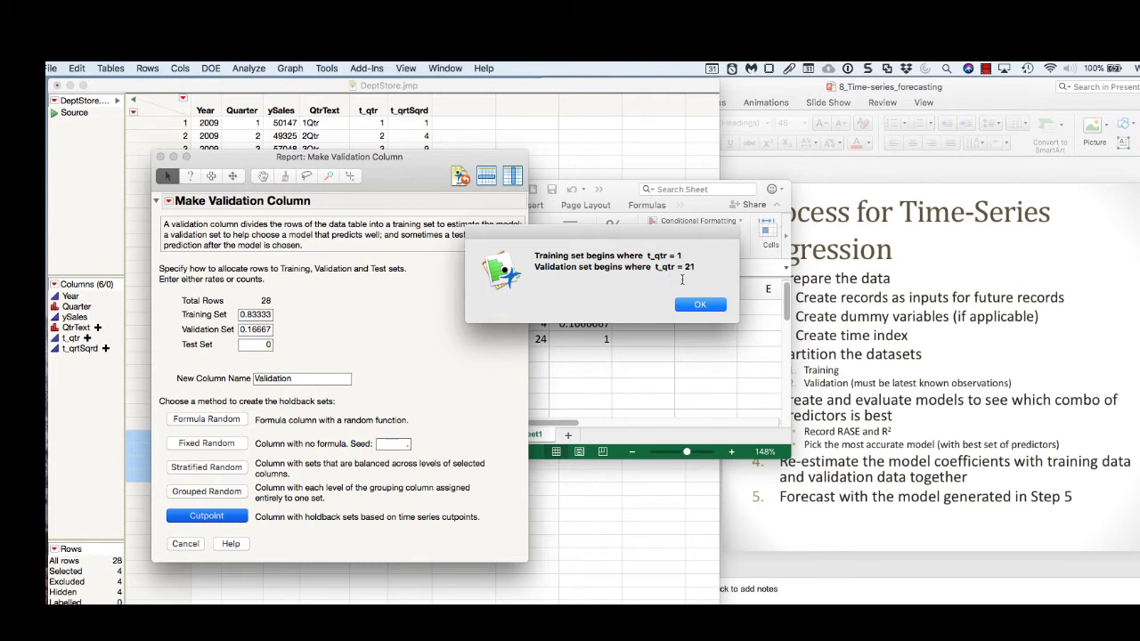
pyautogui.click(699, 306)
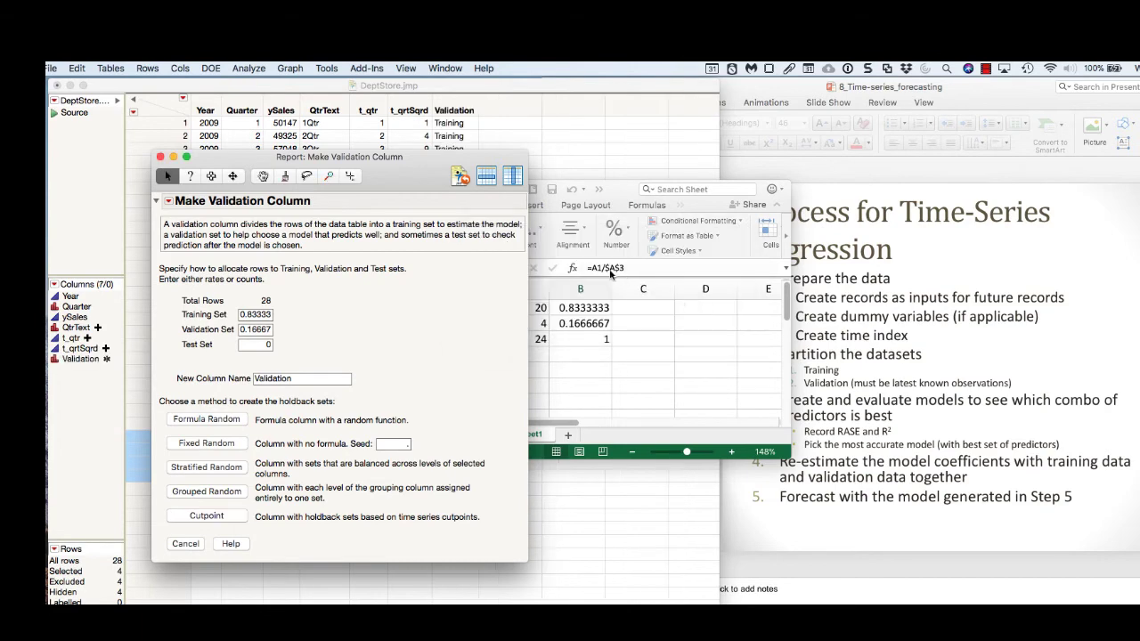
# Check the new Validation column, then close the Excel sheet and validation setup window.
pyautogui.moveTo(394, 168); pyautogui.dragTo(736, 178)
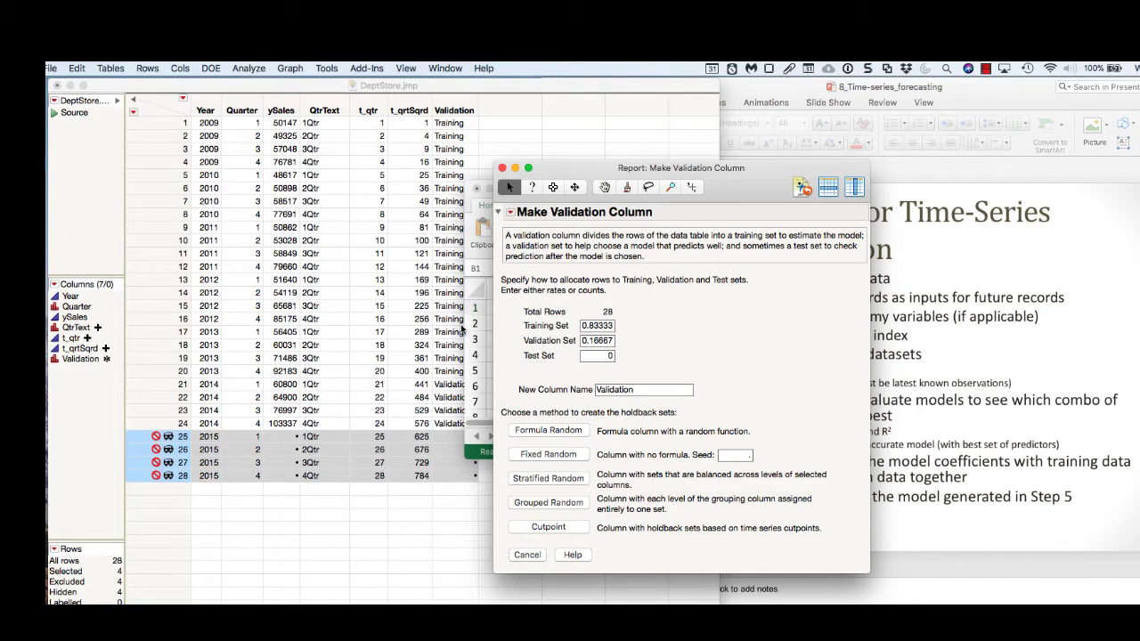
pyautogui.moveTo(473, 199); pyautogui.dragTo(649, 211)
pyautogui.click(643, 200)
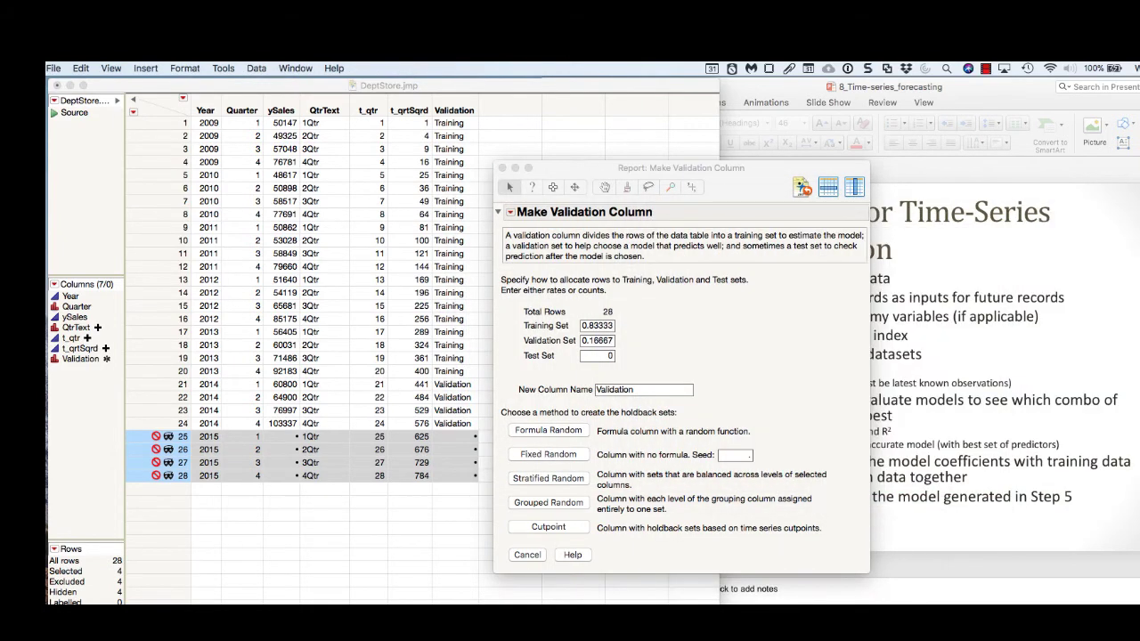
pyautogui.click(502, 168)
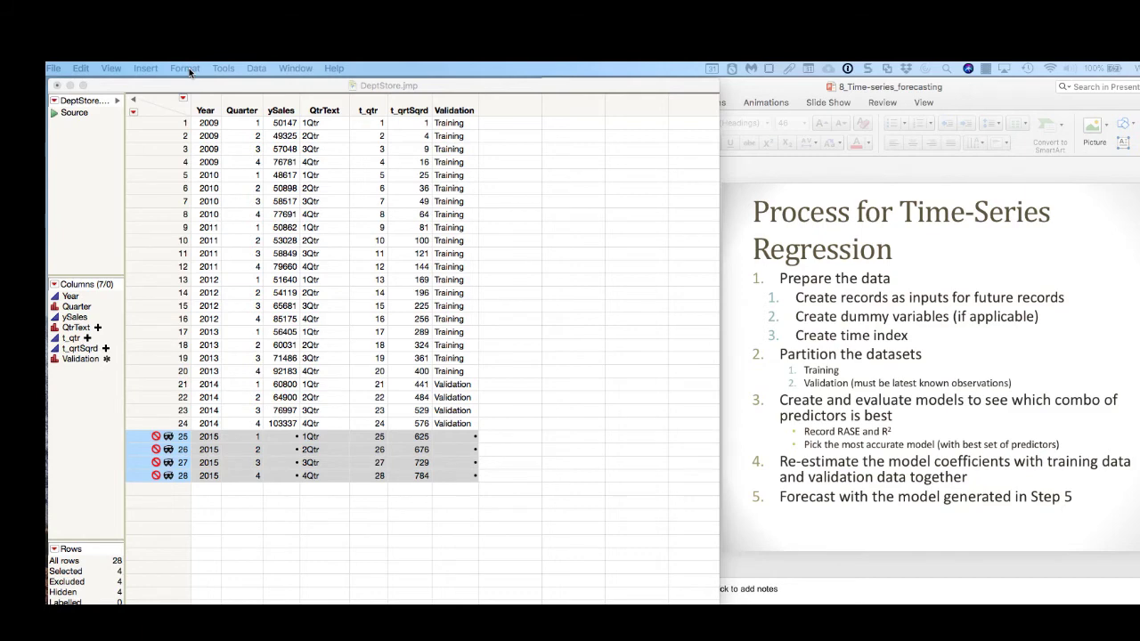
# Open Fit Model with ySales as Y and the Validation column in the Validation role.
pyautogui.click(241, 84)
pyautogui.click(255, 69)
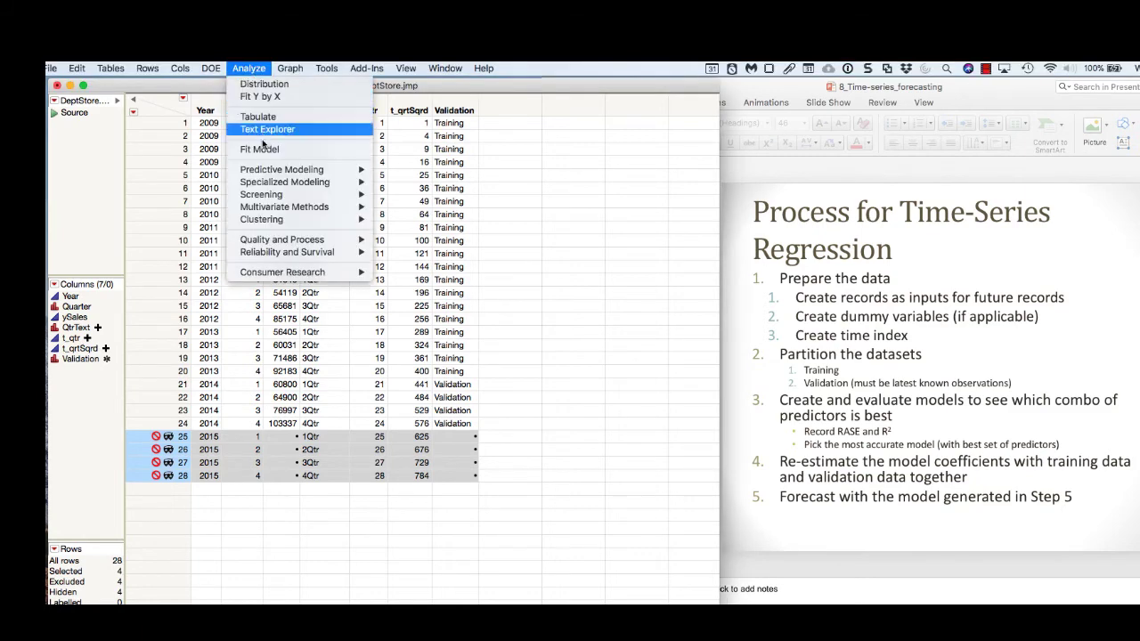
pyautogui.click(259, 149)
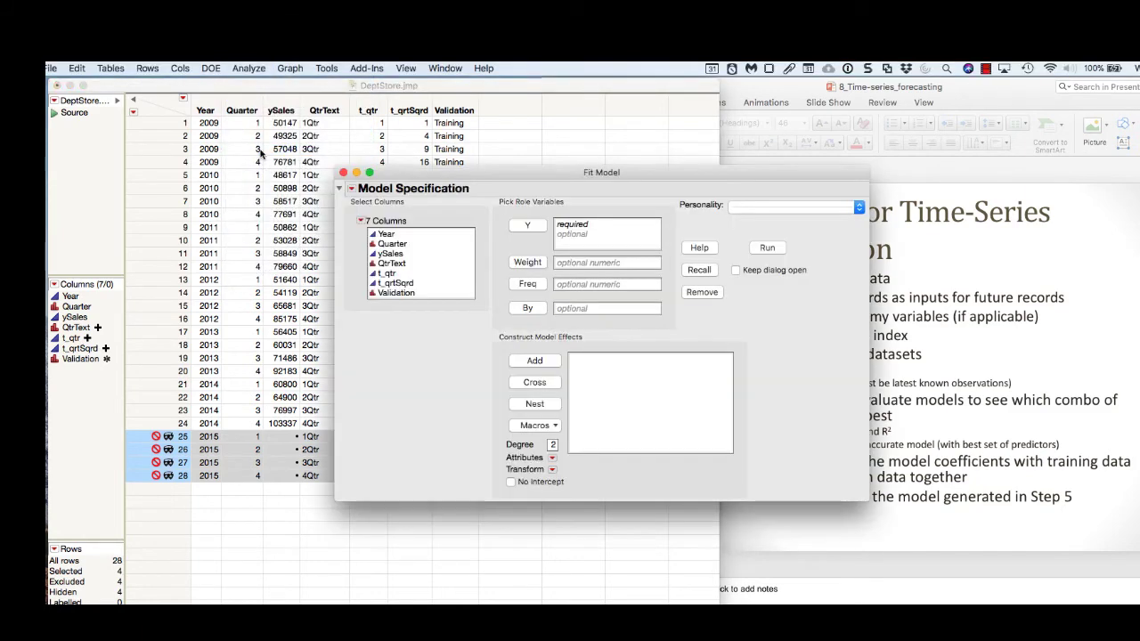
pyautogui.click(392, 255)
pyautogui.click(513, 230)
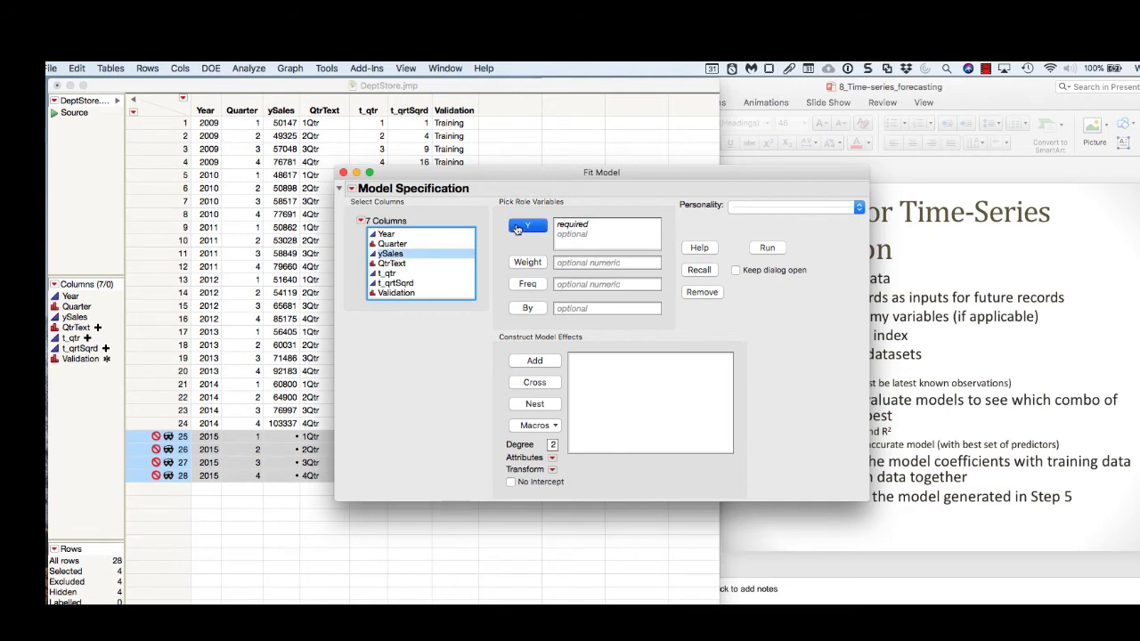
pyautogui.click(400, 292)
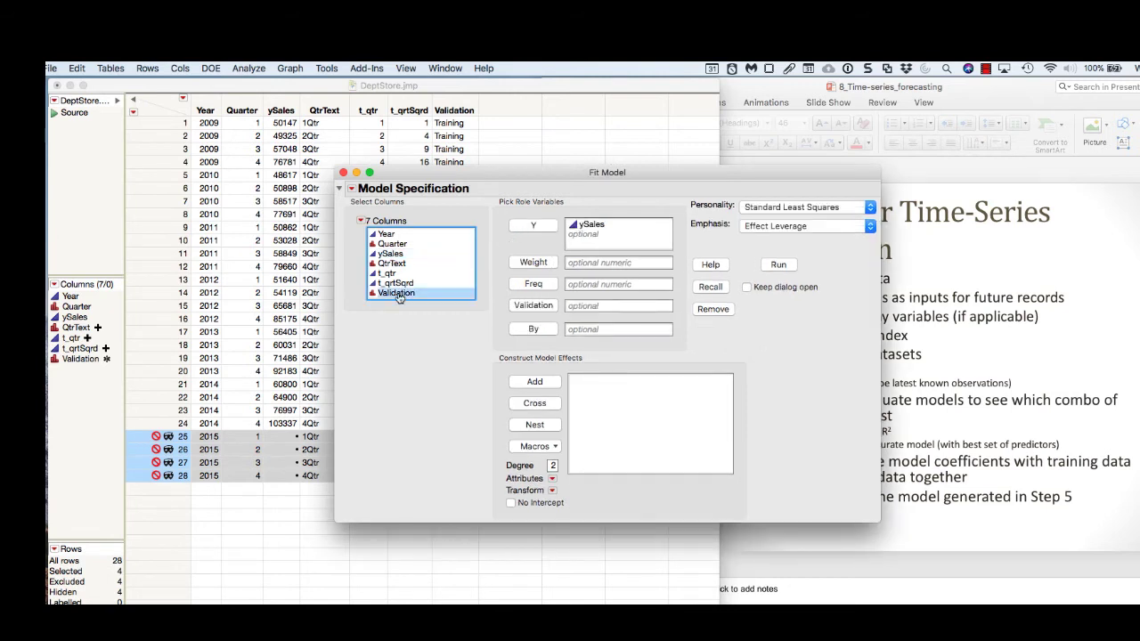
pyautogui.click(526, 306)
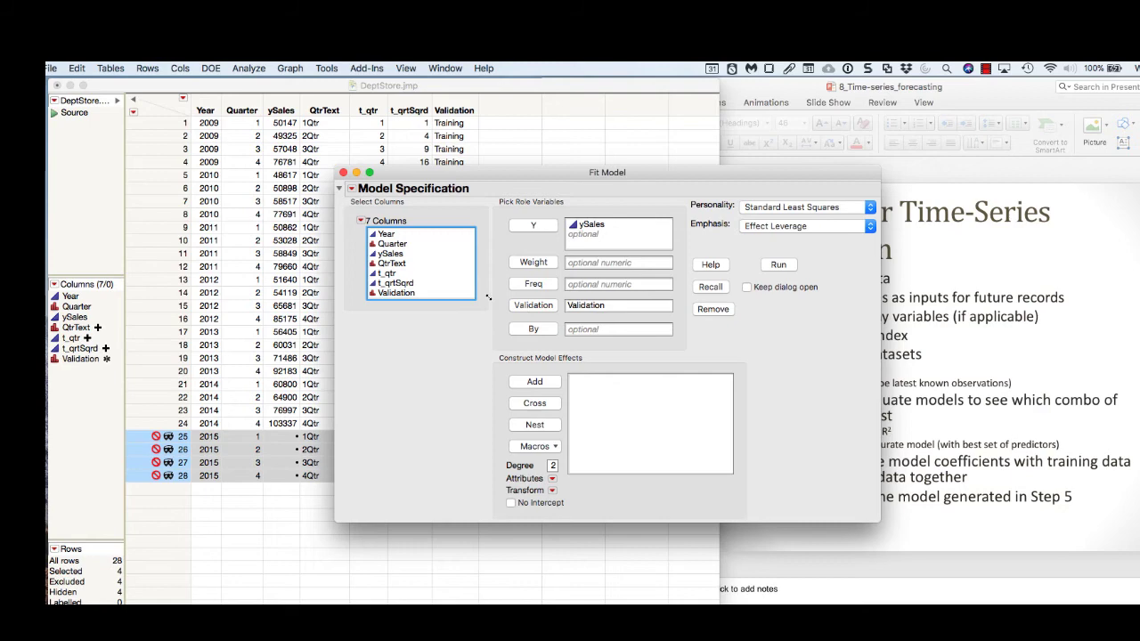
pyautogui.moveTo(430, 179); pyautogui.dragTo(591, 114)
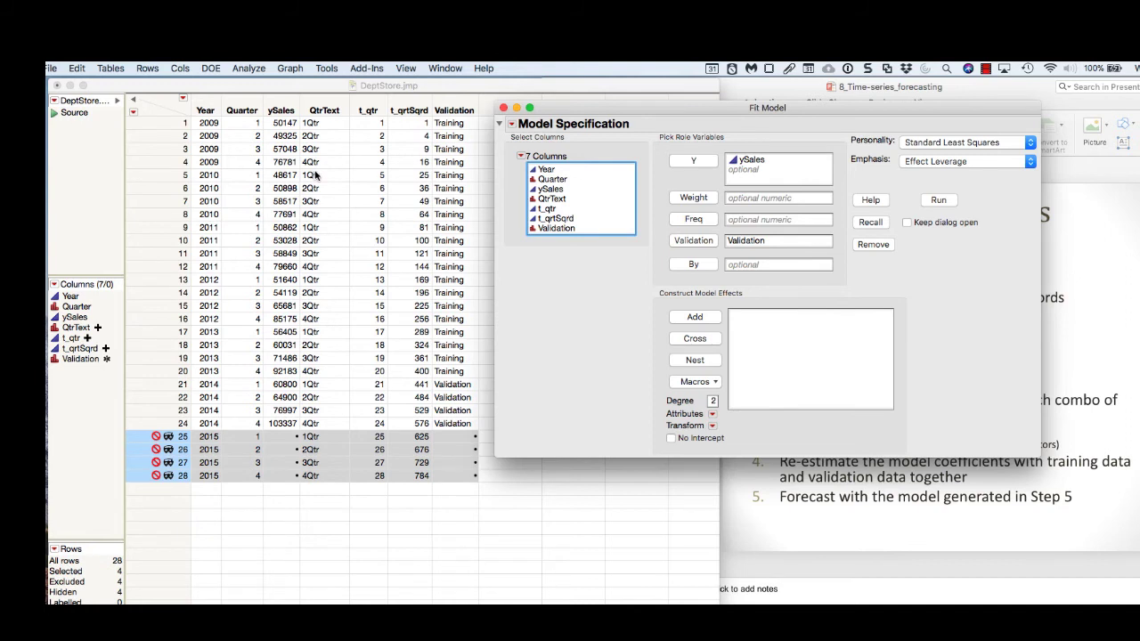
# Add t_qtr, t_qrtSqrd and QtrText as model effects and run the fit (training R² 0.9947, validation R² 0.9618).
pyautogui.click(554, 209)
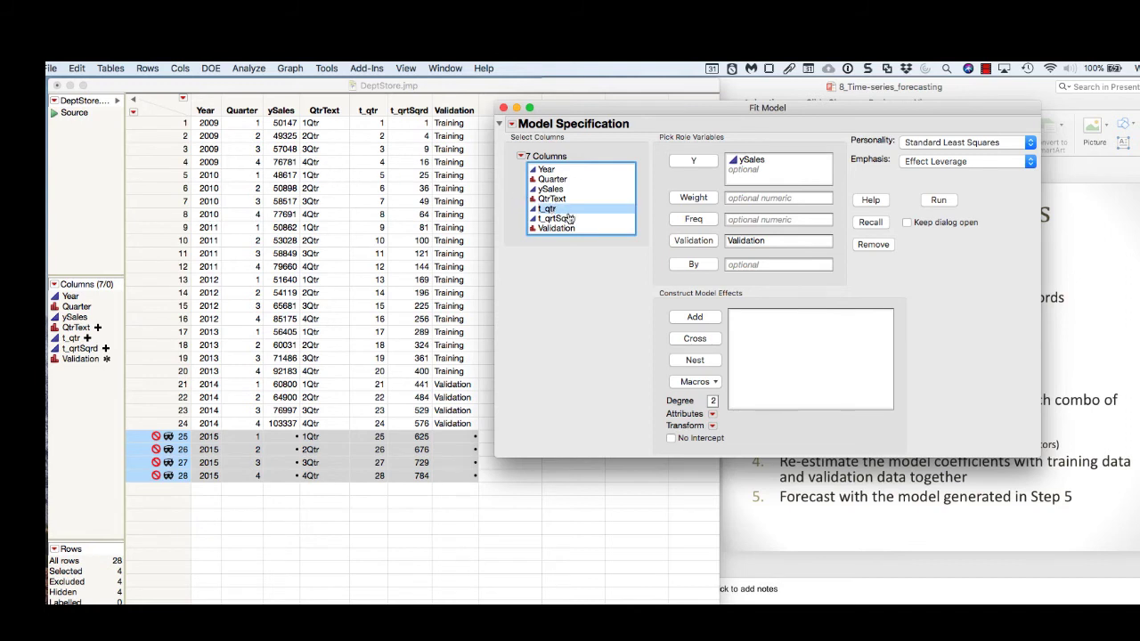
pyautogui.click(694, 317)
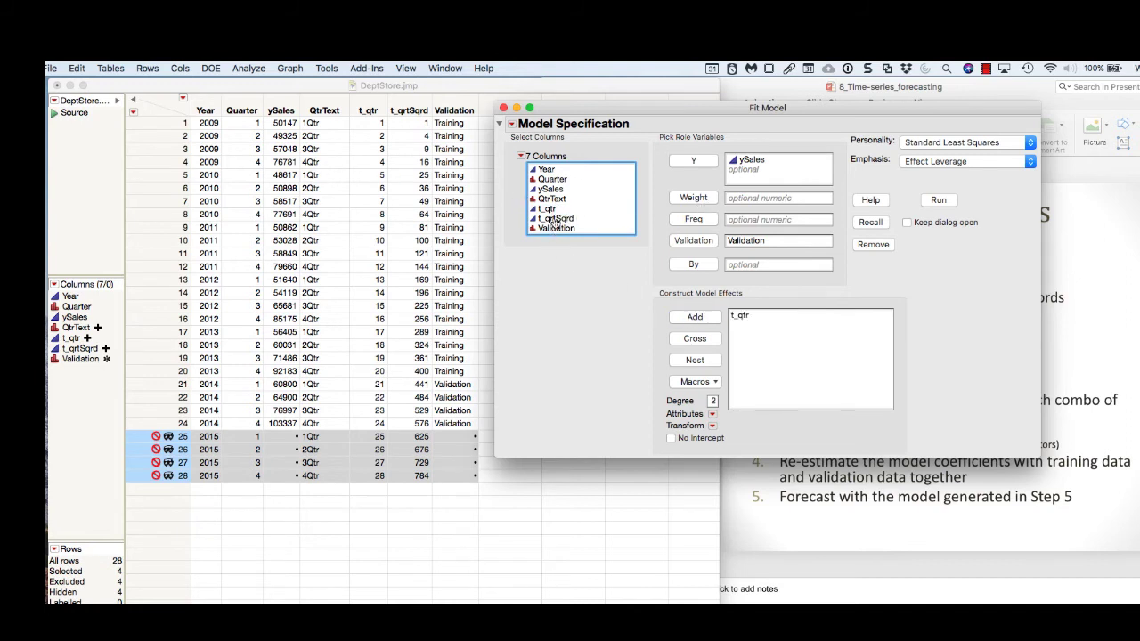
pyautogui.click(554, 221)
pyautogui.click(690, 318)
pyautogui.click(553, 201)
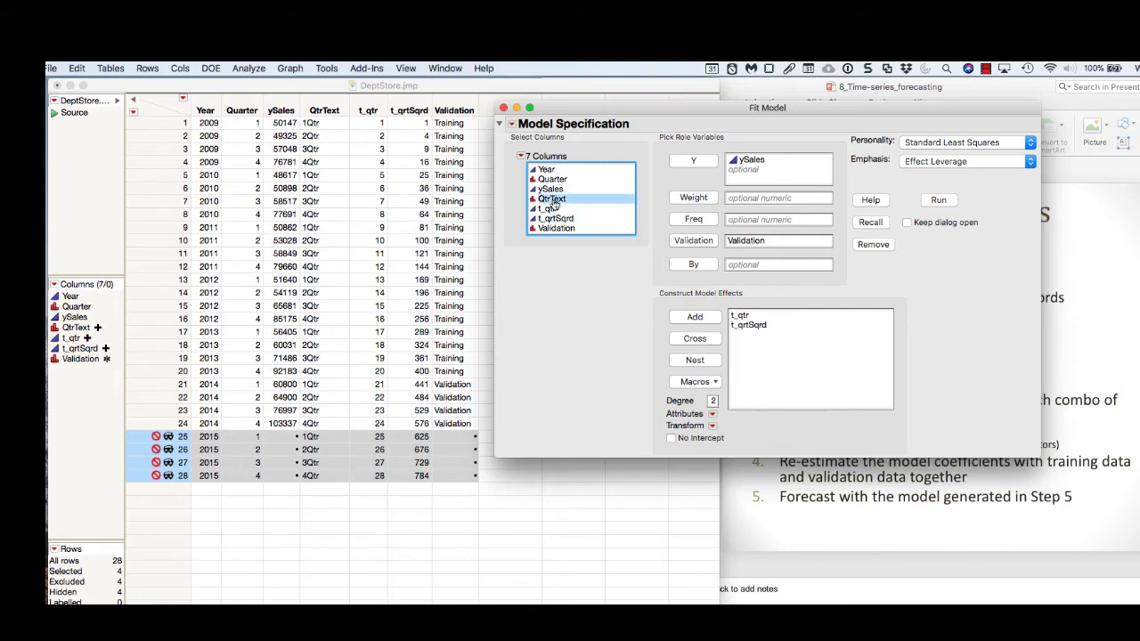
pyautogui.click(695, 321)
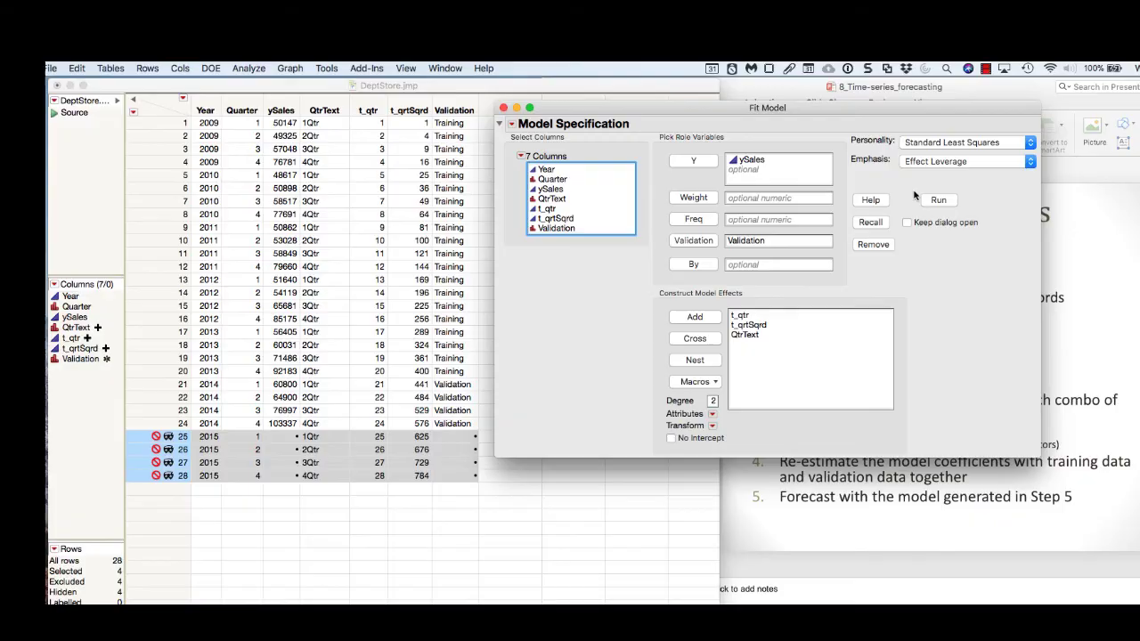
pyautogui.click(938, 201)
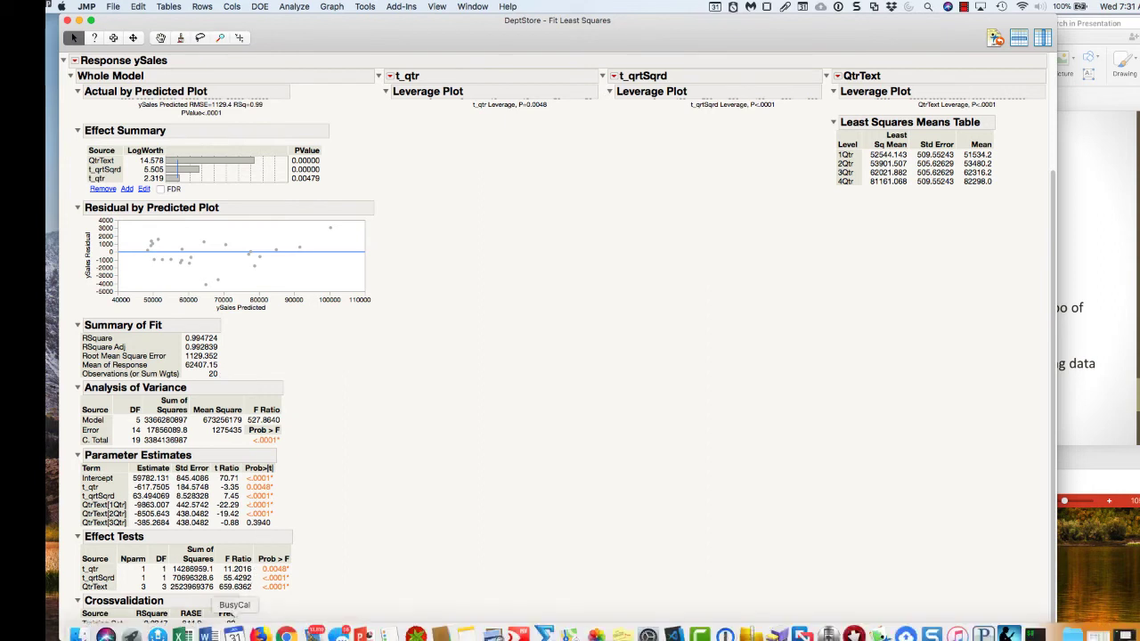
pyautogui.scroll(-2, 238, 594)
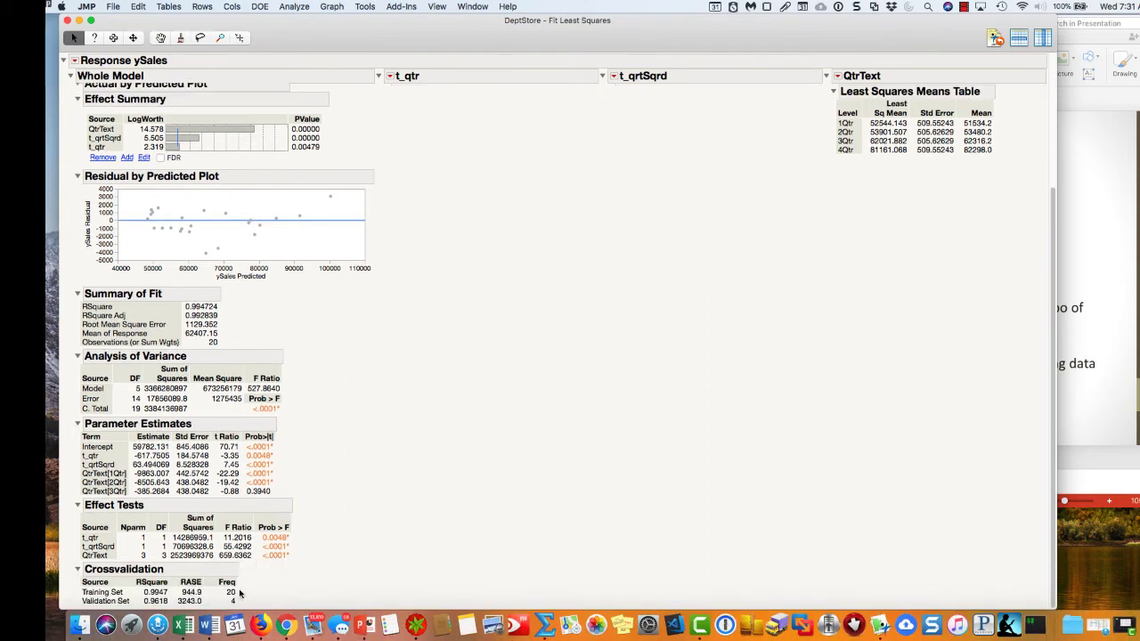